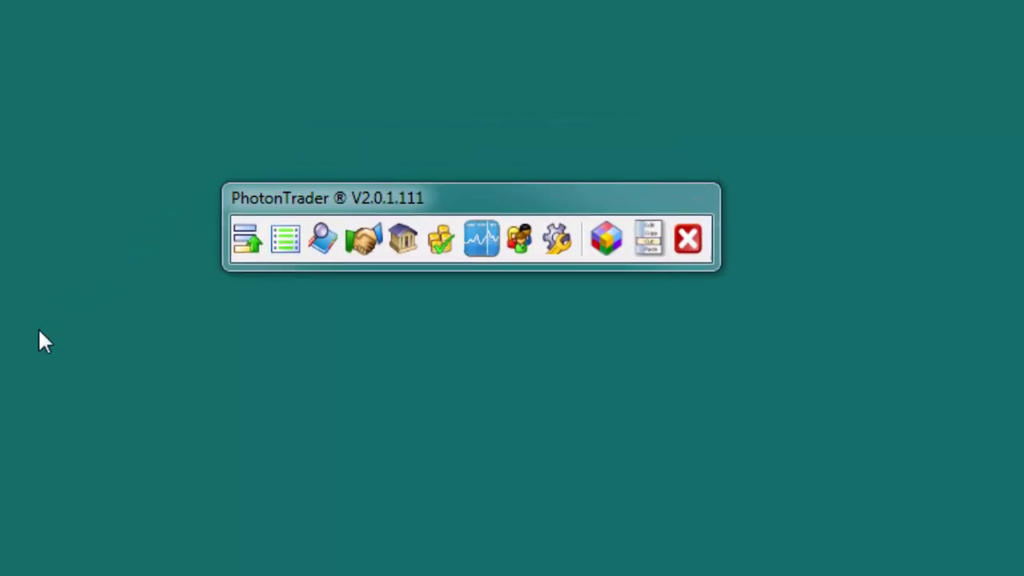
Open the Charts window and create a 15-minute, 15-day chart of F.US.EPH17.
click(477, 261)
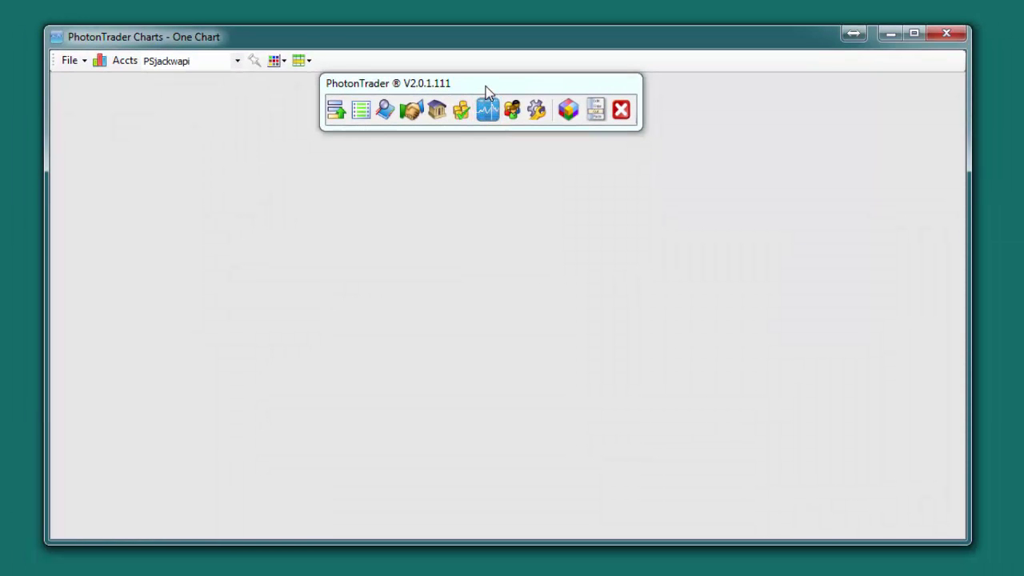
click(484, 84)
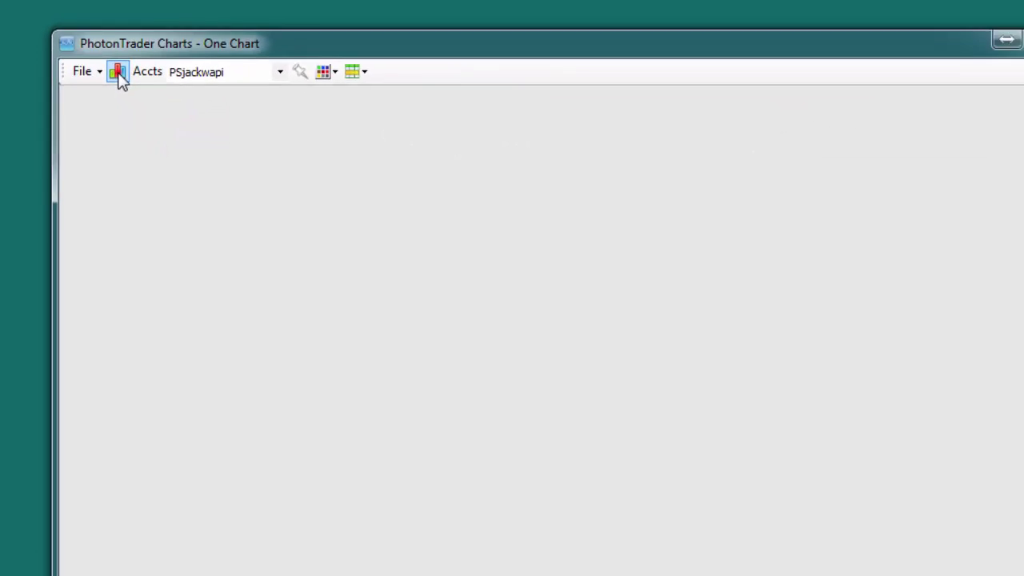
click(118, 74)
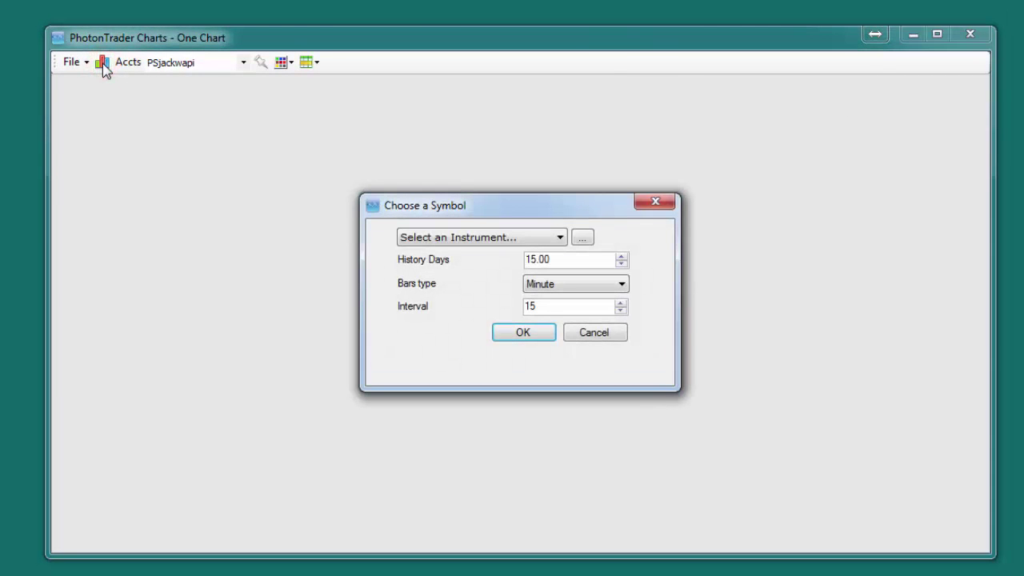
click(559, 237)
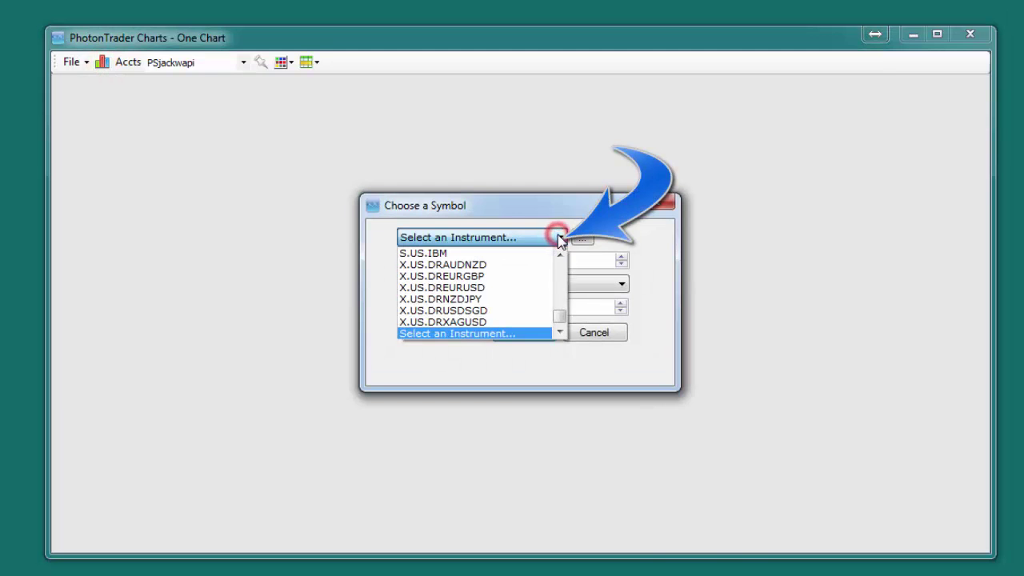
drag(555, 320, 560, 274)
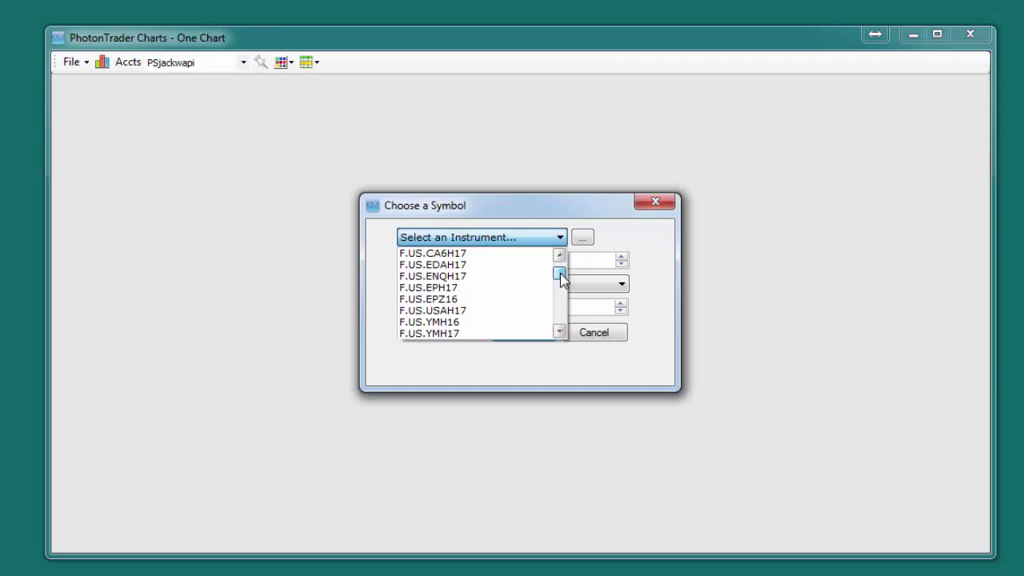
click(475, 289)
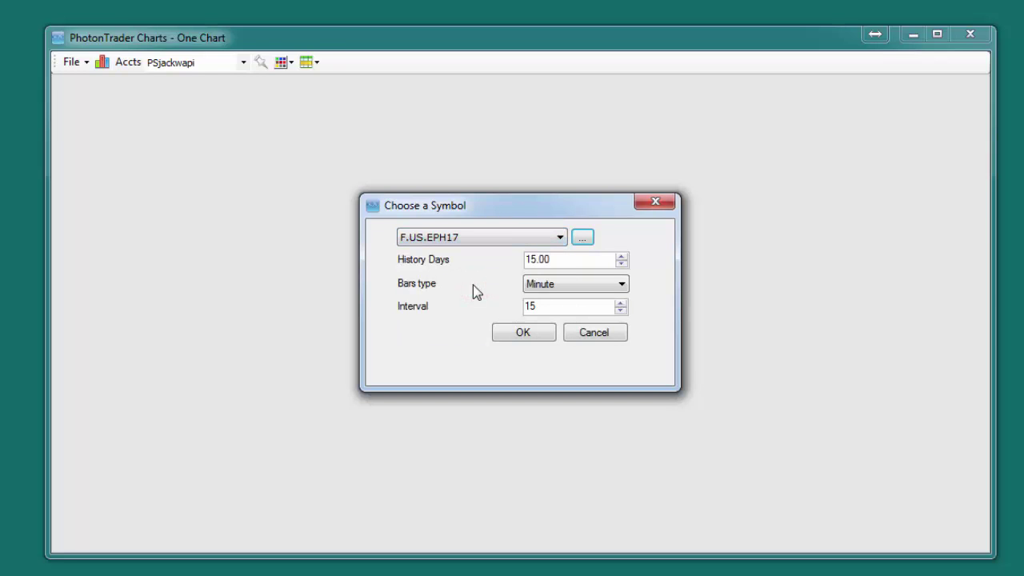
click(541, 331)
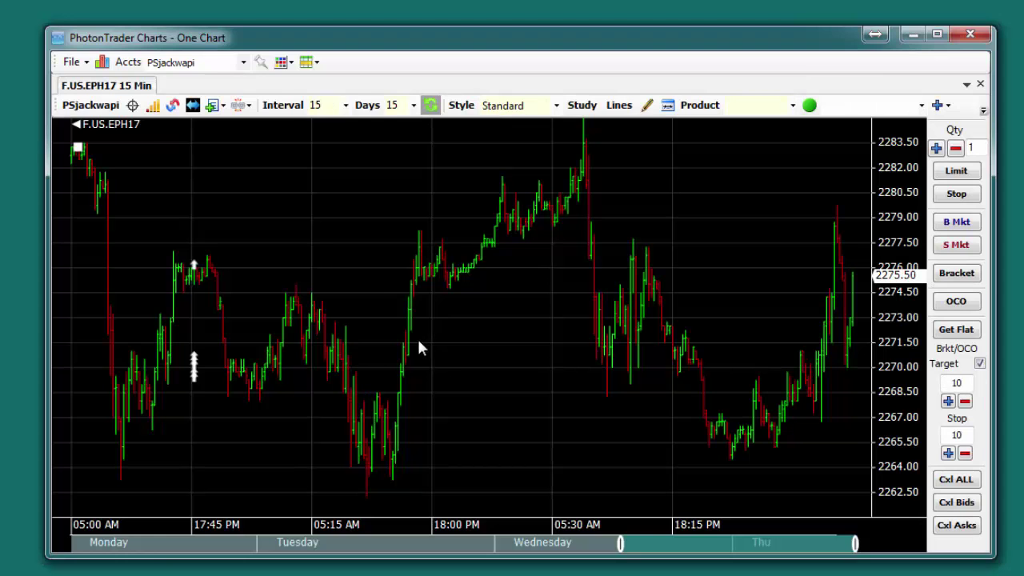
Start a new chart and pick F.US.ENQH17 from the Instrument Index search.
click(100, 64)
click(581, 240)
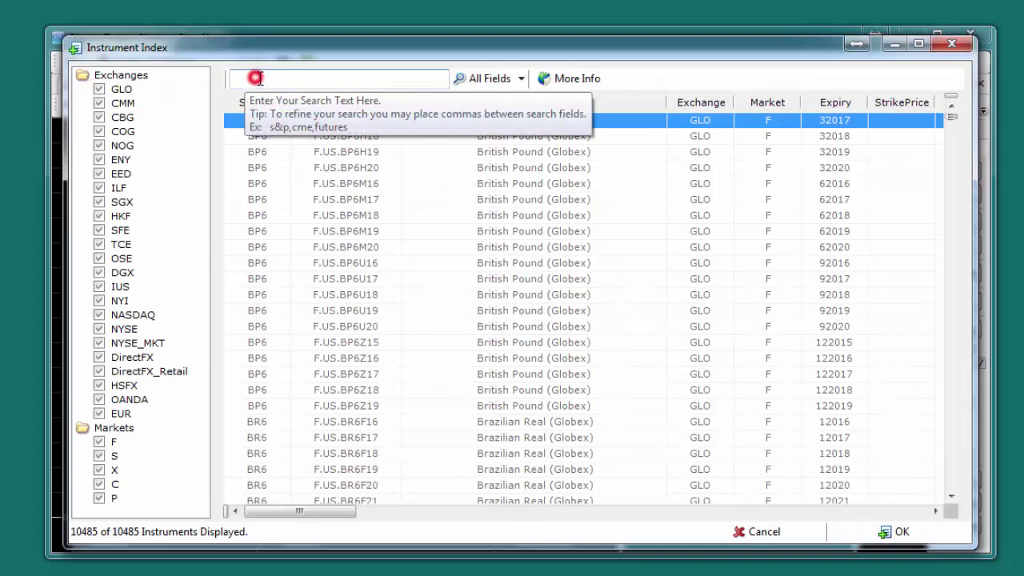
text(F.)
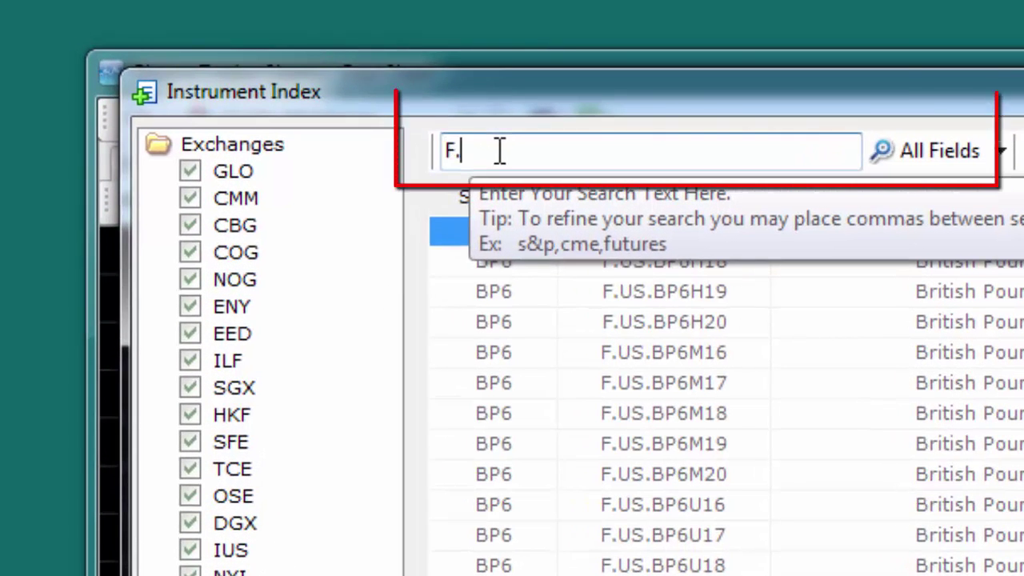
text(us.e)
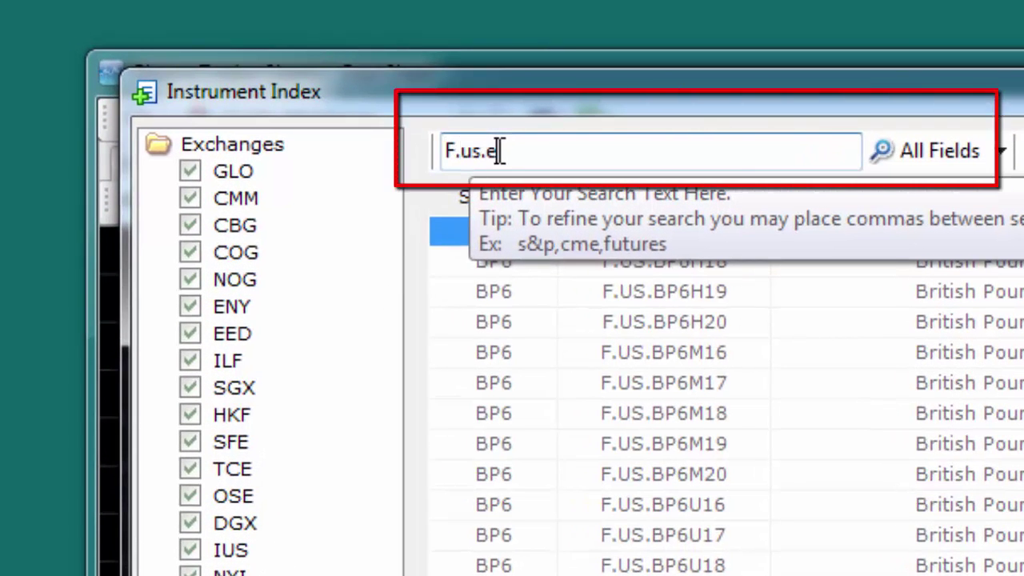
text(nqh)
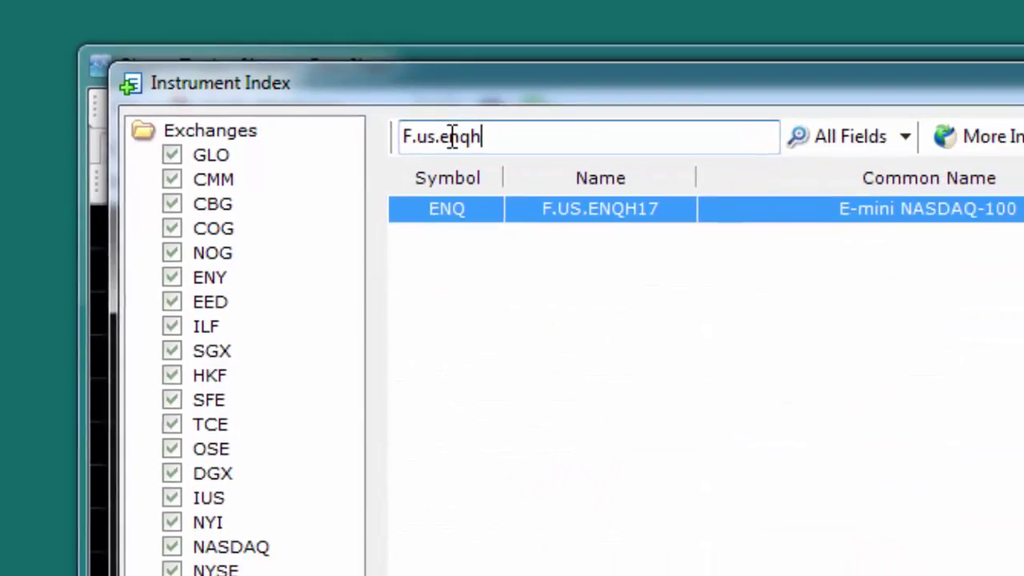
click(871, 534)
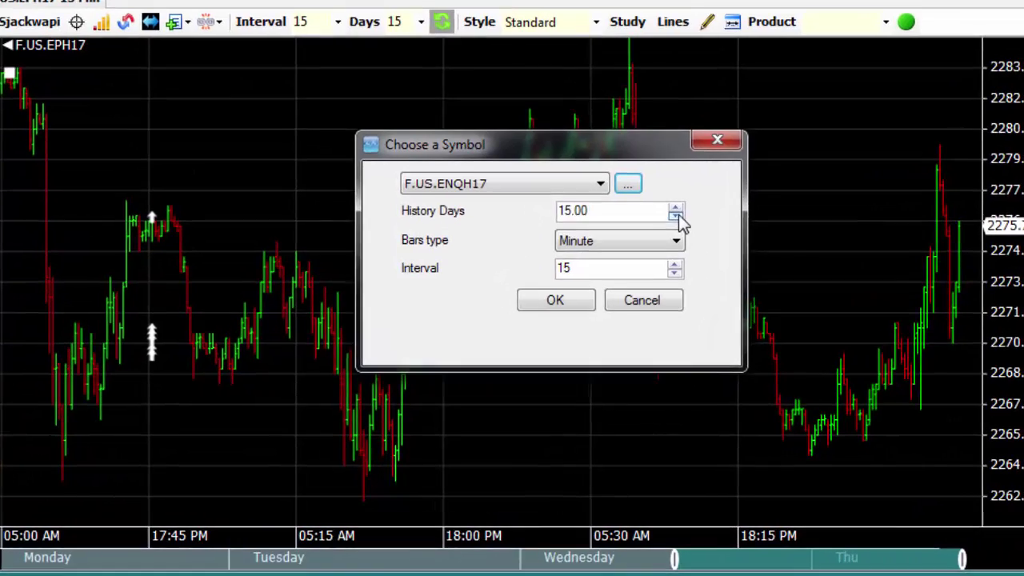
Set History Days to 12 and Interval to 5 minutes, then load the chart.
click(674, 219)
click(674, 219)
click(674, 219)
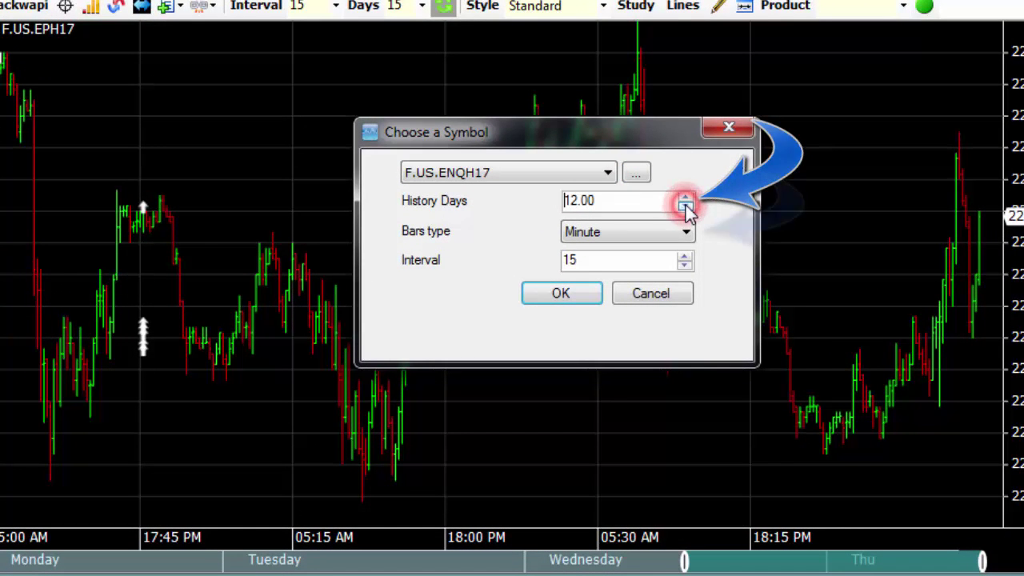
click(686, 266)
click(685, 266)
click(685, 267)
click(685, 266)
click(685, 267)
click(685, 267)
click(686, 266)
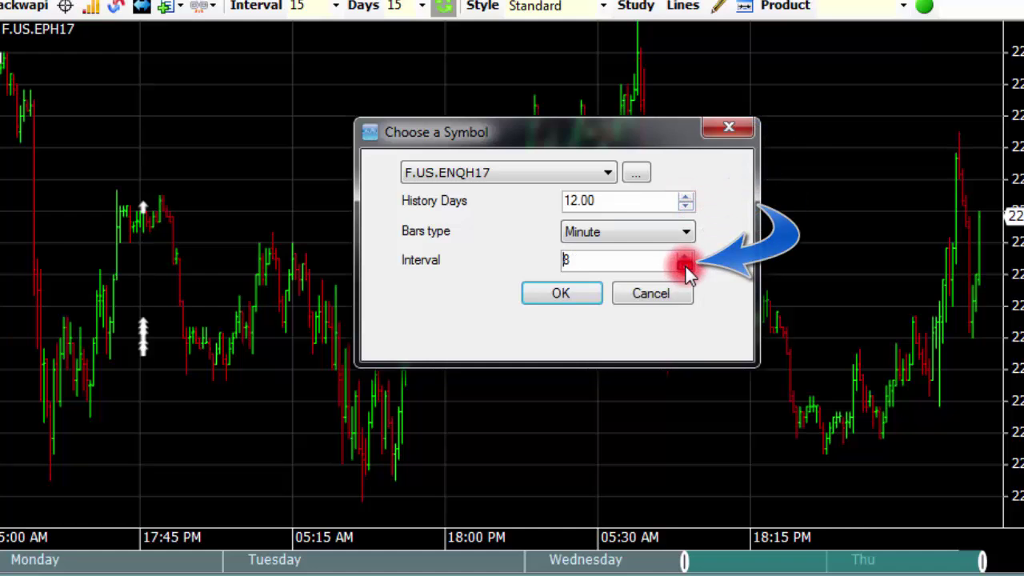
click(685, 267)
click(685, 266)
click(685, 267)
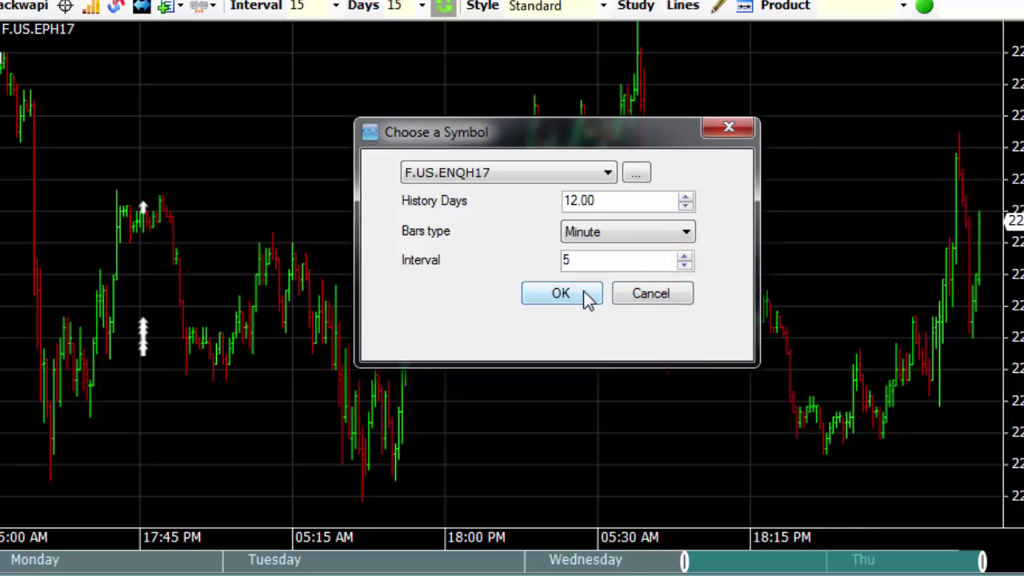
click(586, 296)
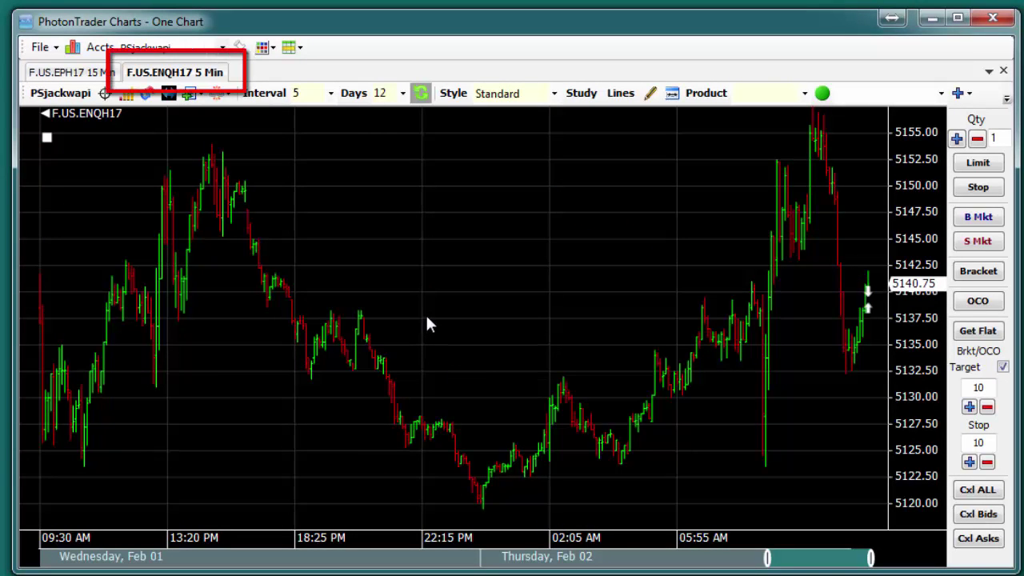
Dock the EPH17 15 Min chart on the right half, beside the ENQH17 chart.
click(67, 77)
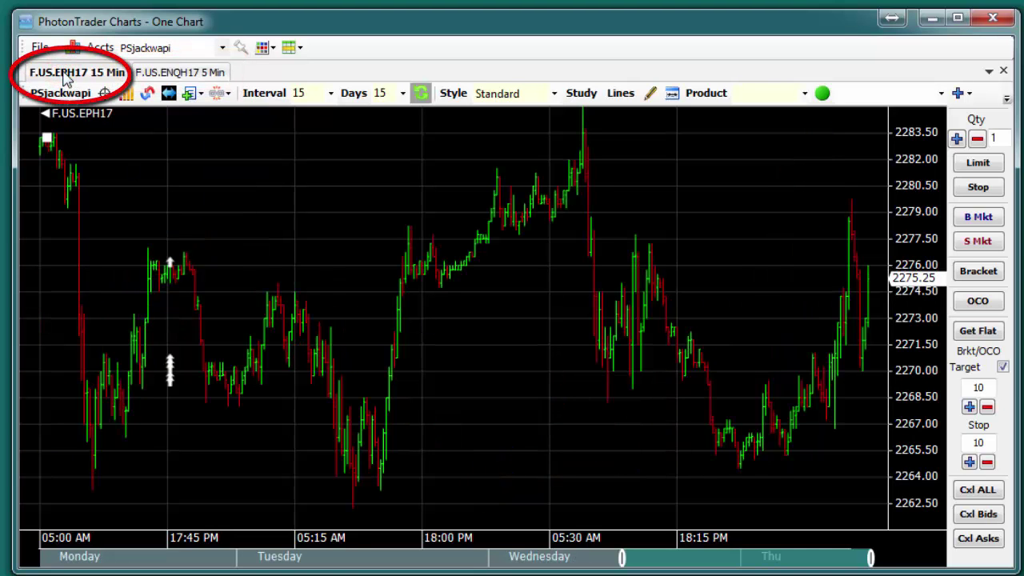
mouse_move(68, 77)
mouse_down()
mouse_move(124, 165)
mouse_move(392, 334)
mouse_up()
drag(475, 352, 543, 331)
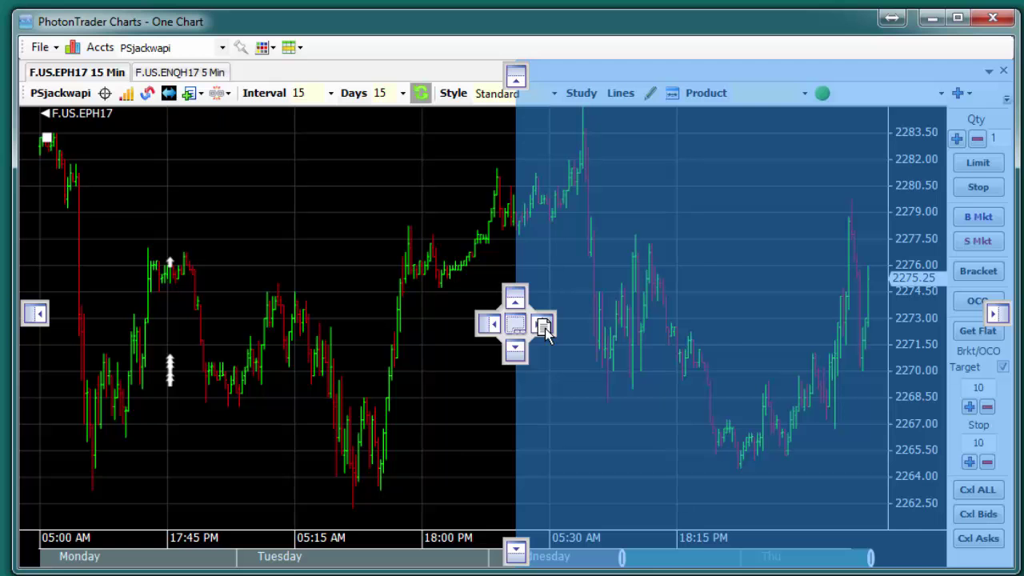
drag(544, 331, 543, 331)
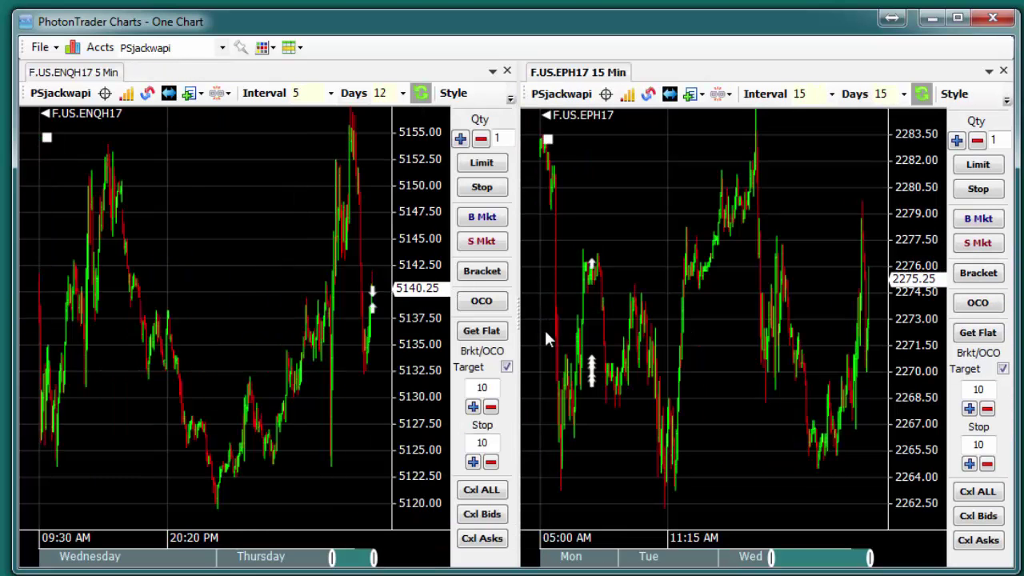
Close the EPH17 chart, show the Volume pane, and toggle Hide Order Controls off and on.
click(1002, 72)
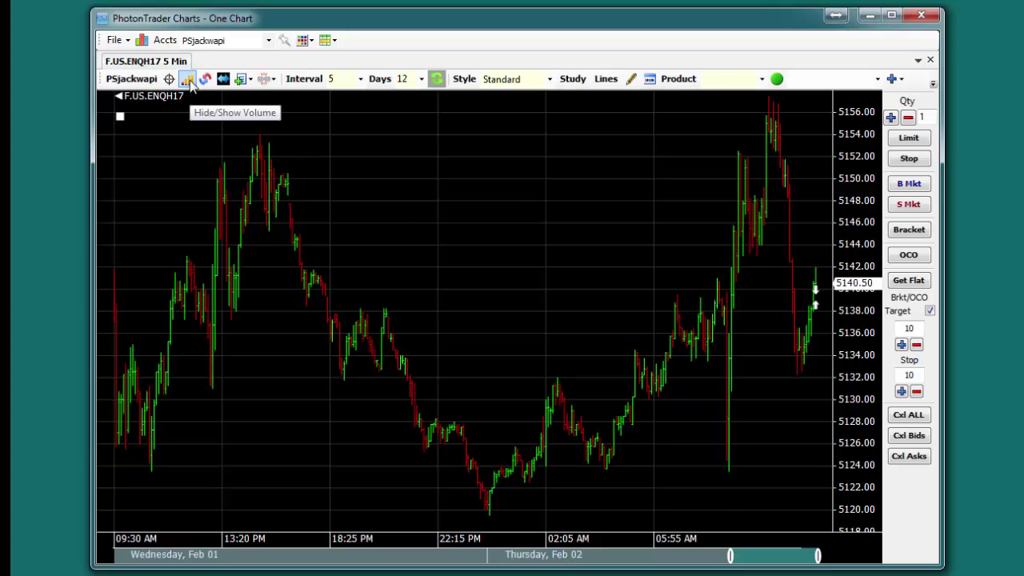
click(189, 80)
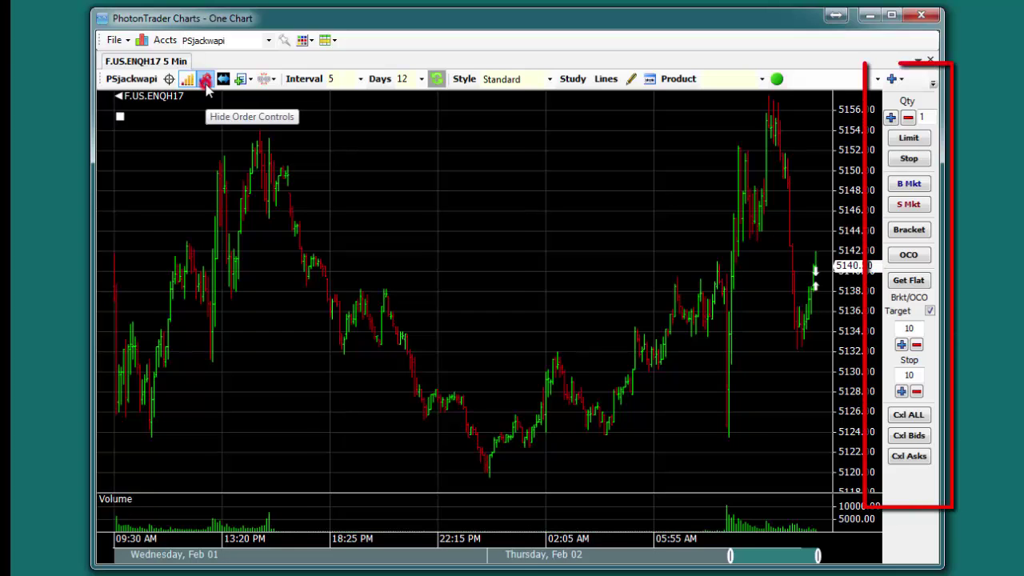
click(205, 80)
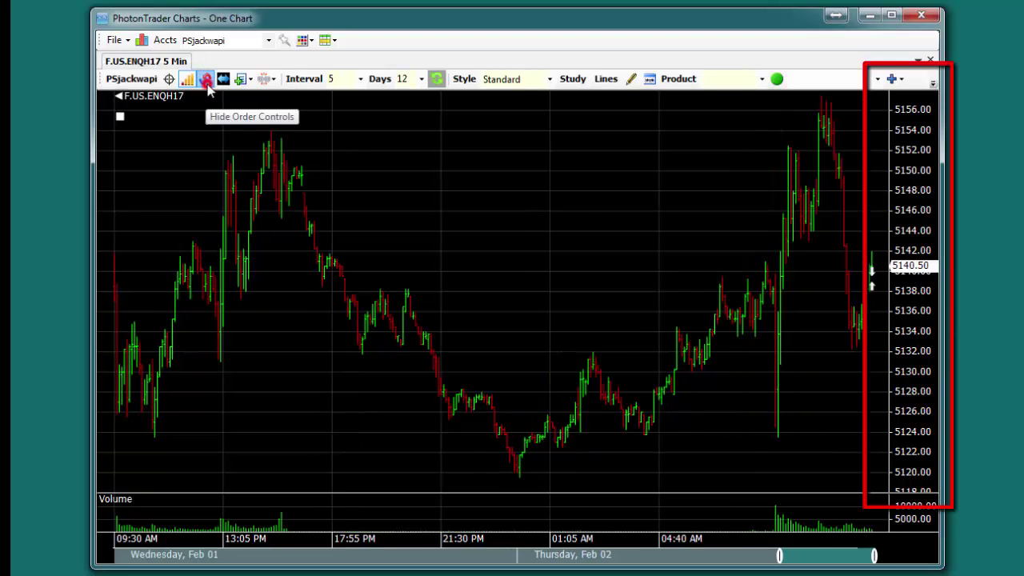
click(205, 80)
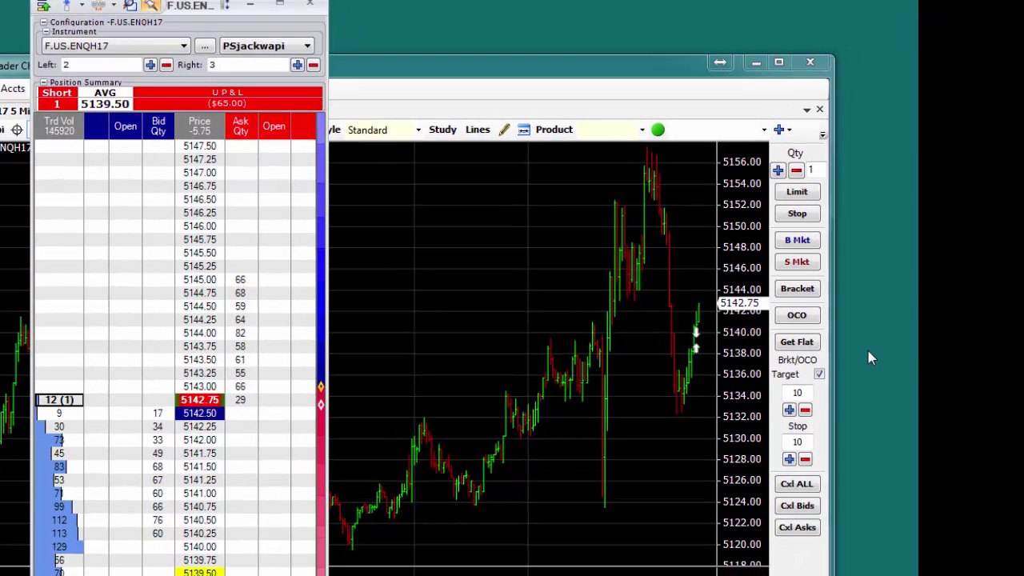
Place 1-lot buy limits at 5141.75 and 5142.25 and a sell limit moved from 5144.50 to 5145.00.
click(791, 194)
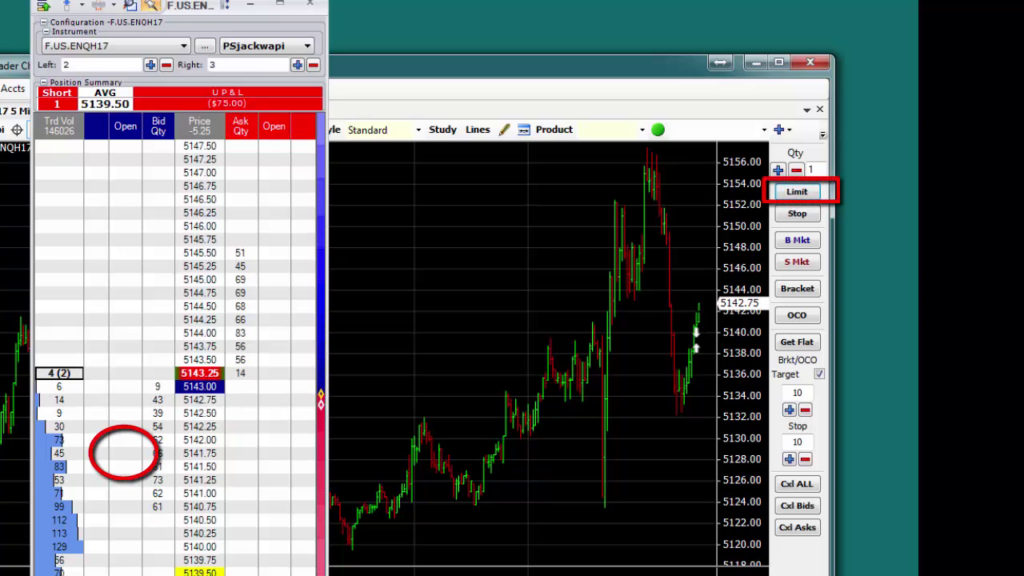
click(125, 452)
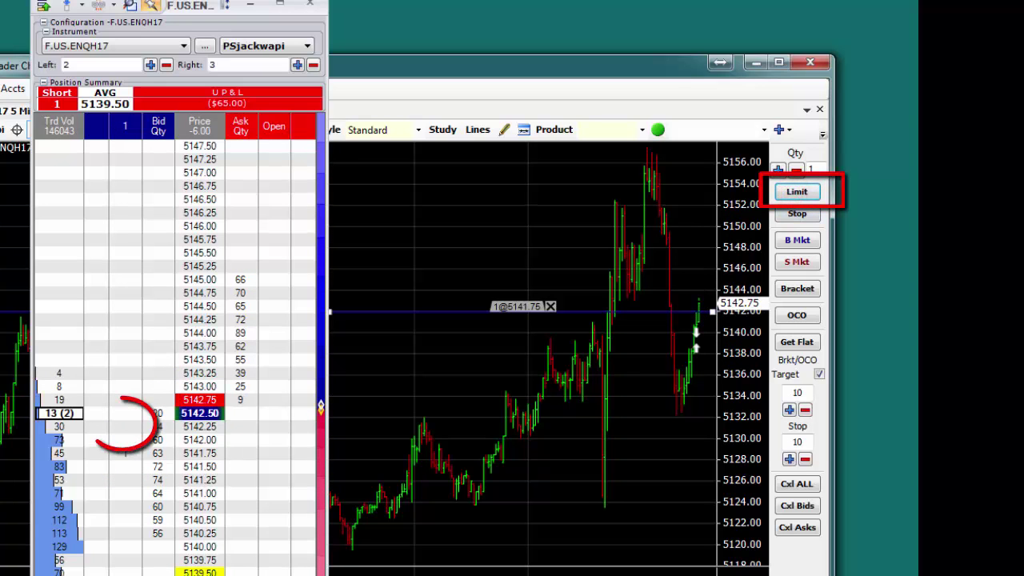
click(124, 426)
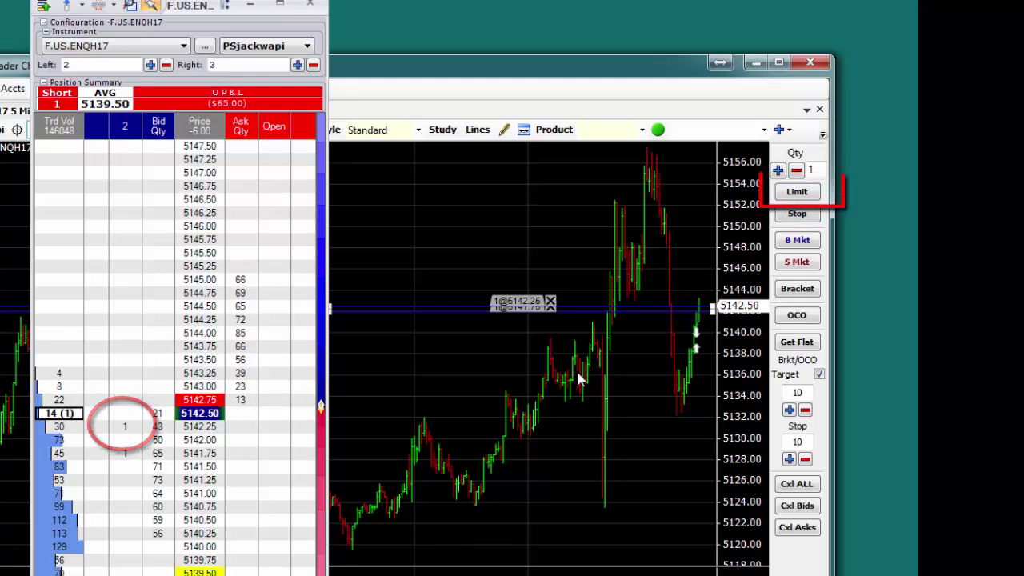
click(273, 307)
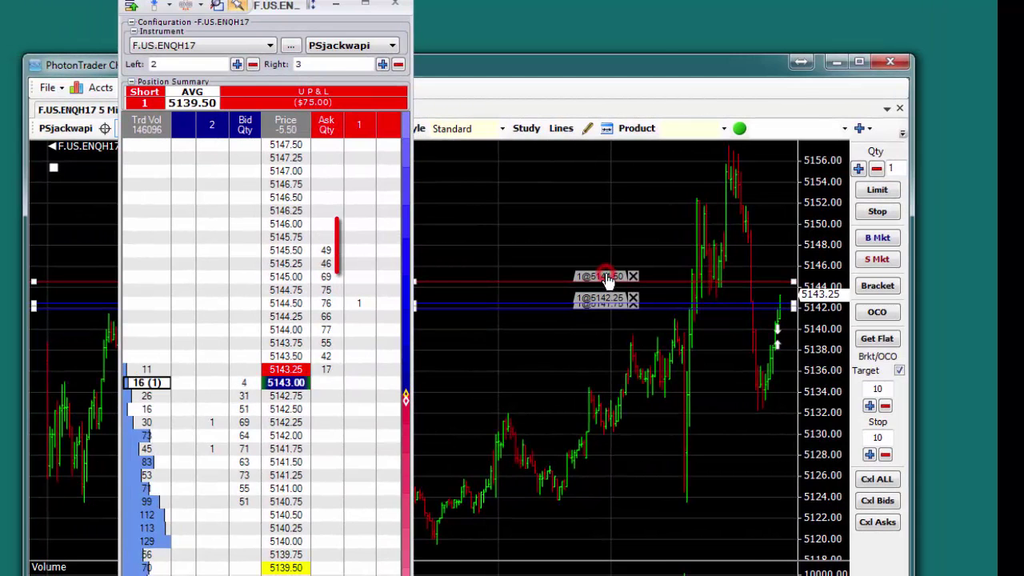
drag(608, 282, 601, 320)
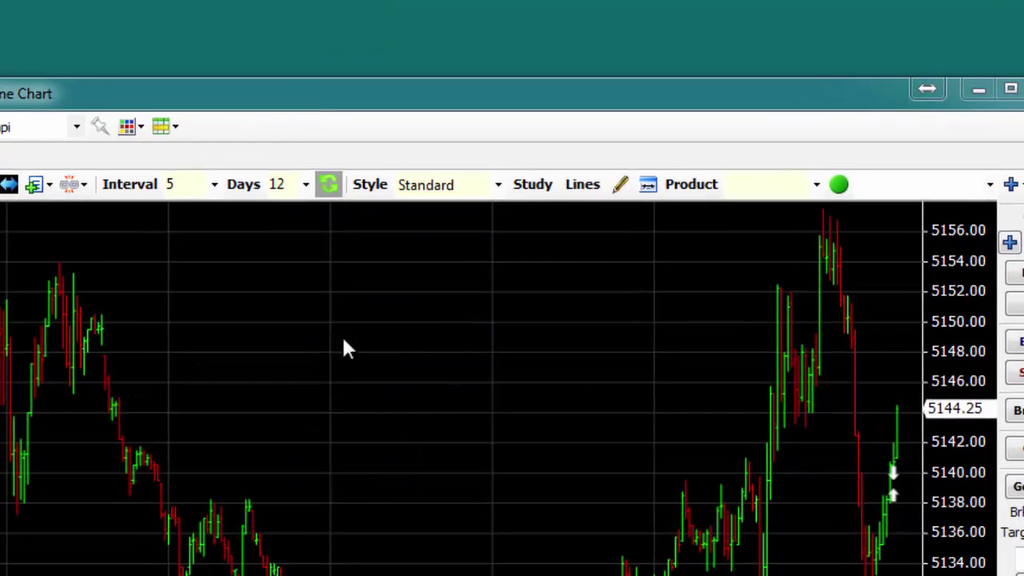
click(226, 177)
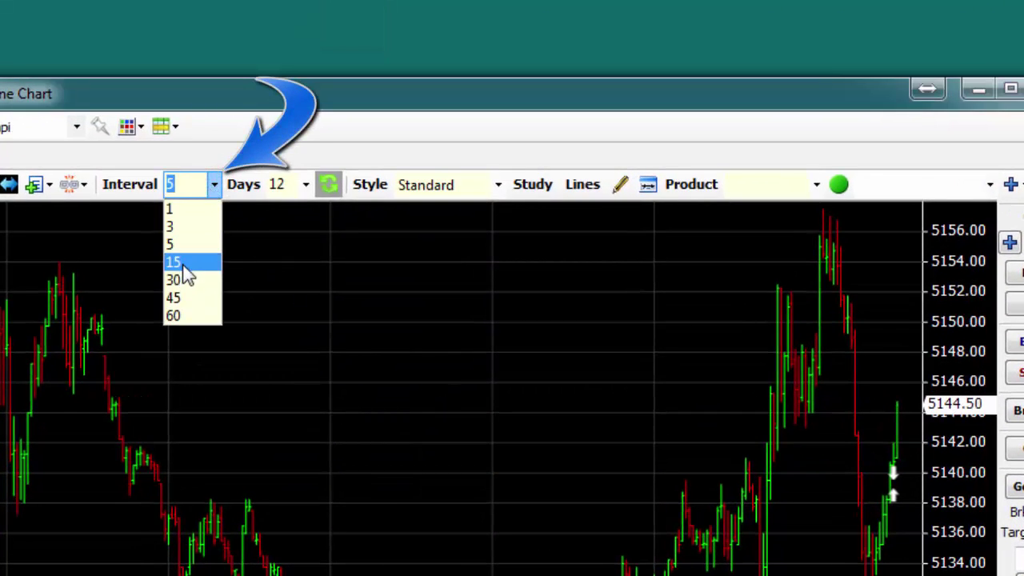
Set a 15-minute interval with 5 days, refresh, and switch the style to Candle.
click(182, 262)
click(306, 185)
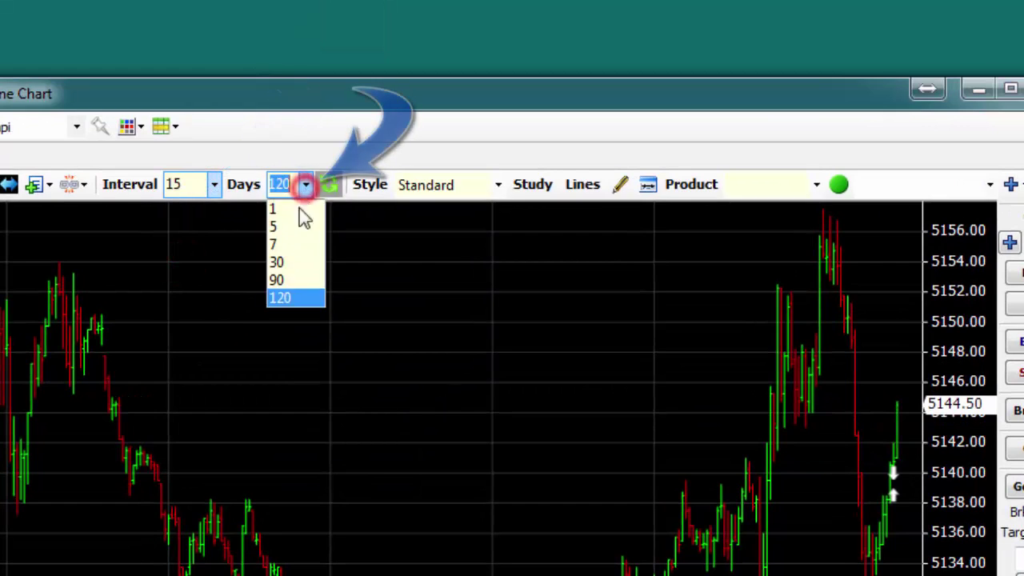
click(286, 226)
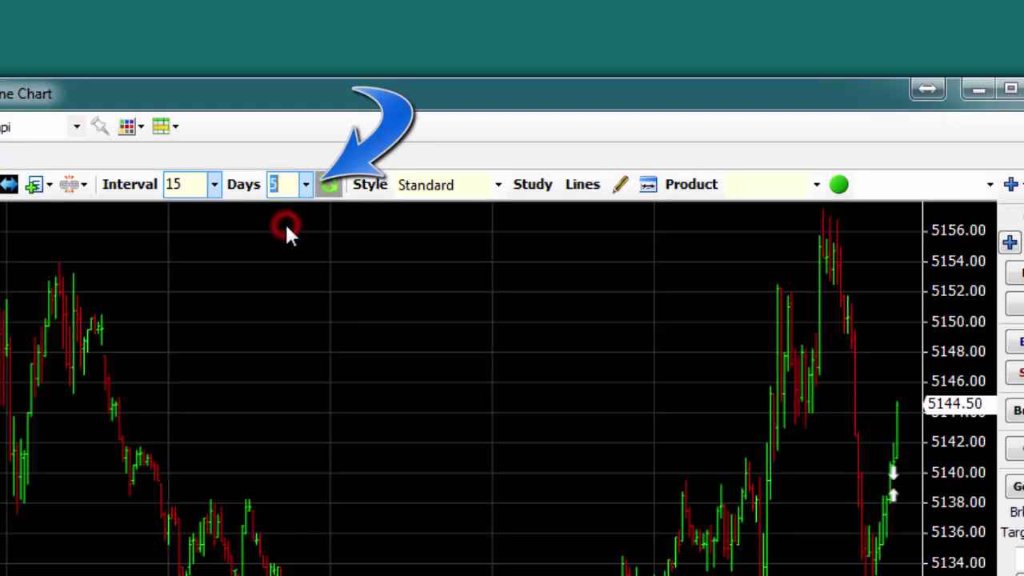
click(330, 189)
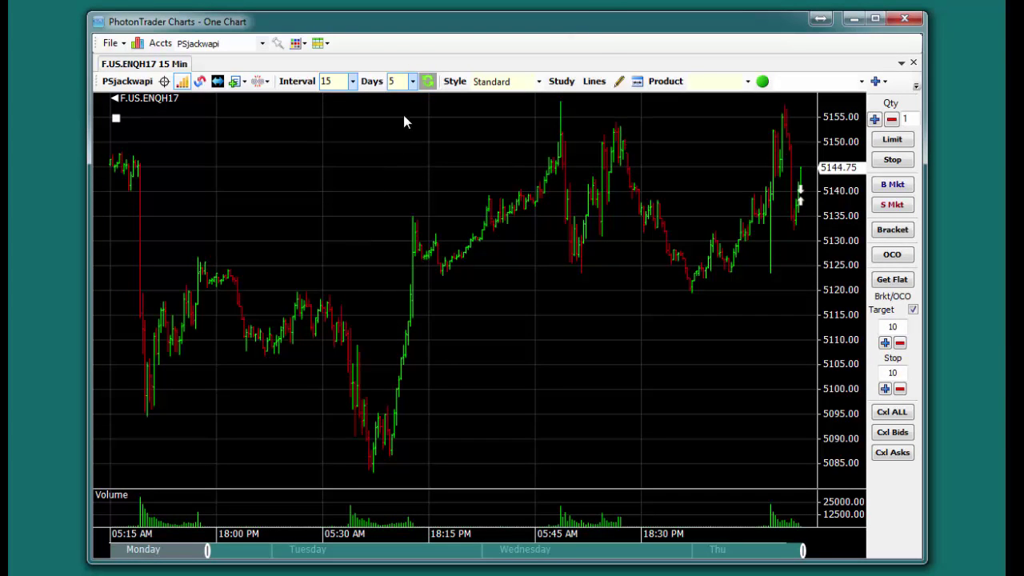
click(539, 82)
click(514, 96)
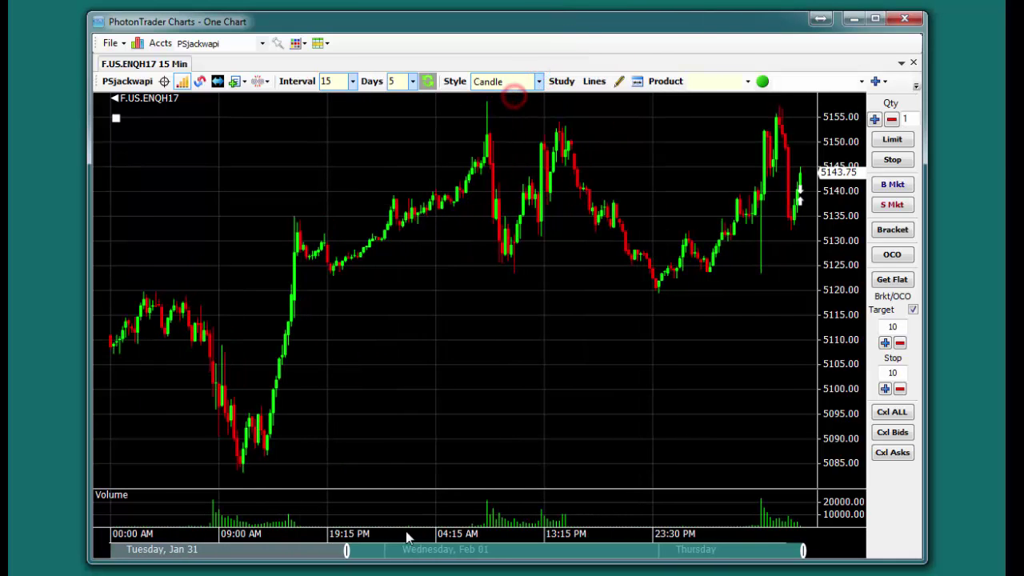
Add the LBR 3/10 Osc and MESA AdaptiveStochastic studies as chart panels.
click(561, 82)
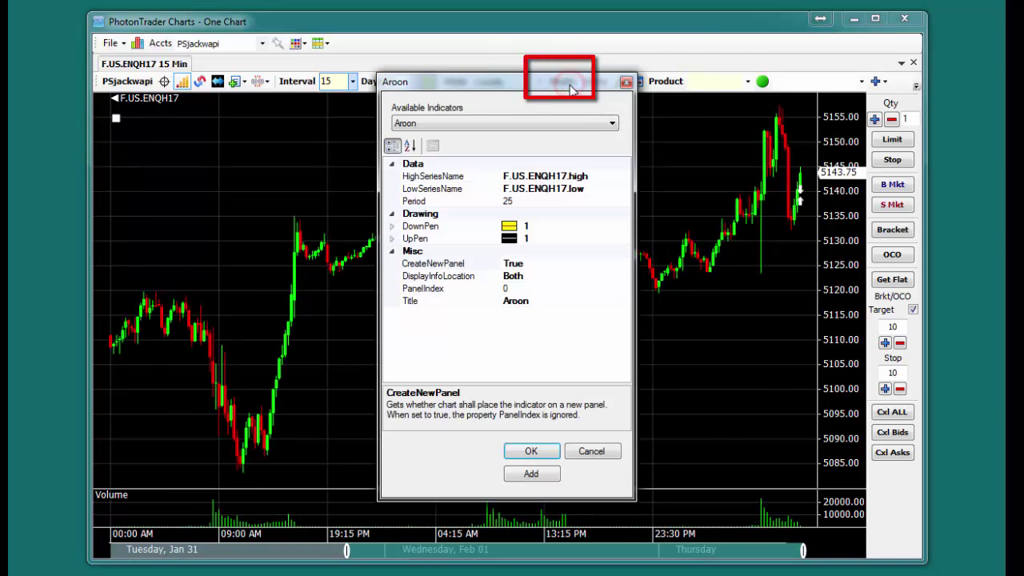
click(613, 125)
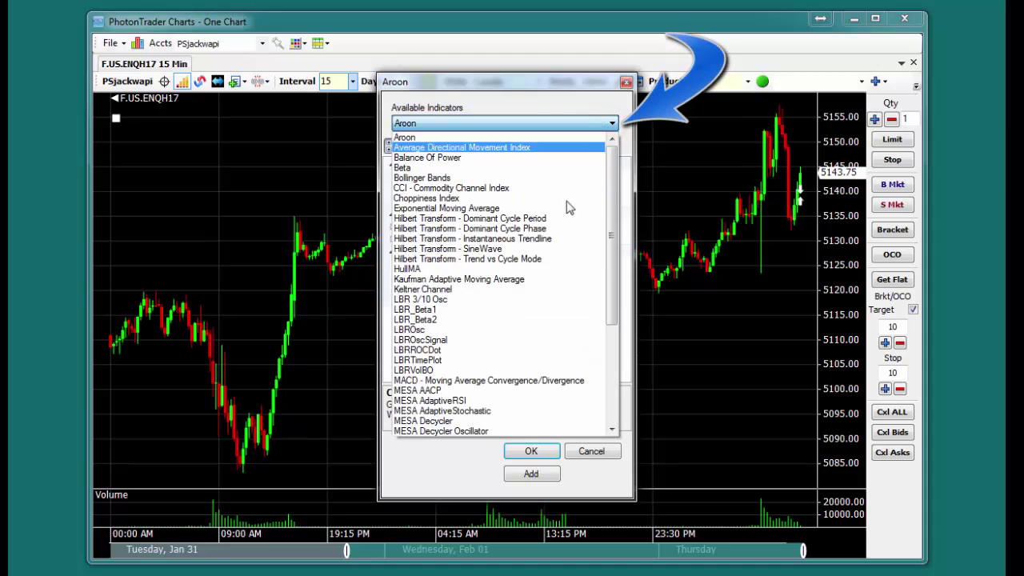
click(463, 298)
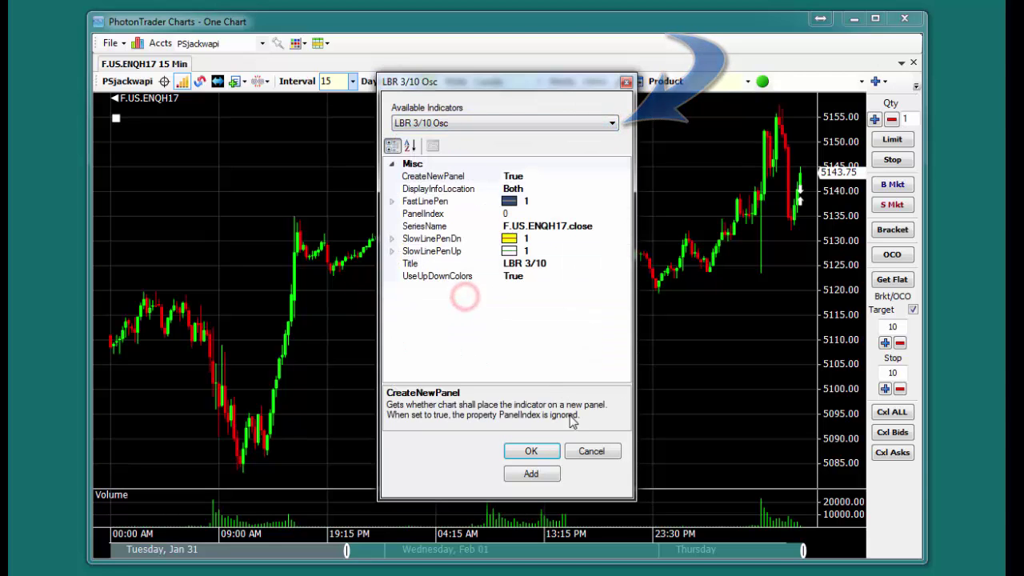
click(532, 451)
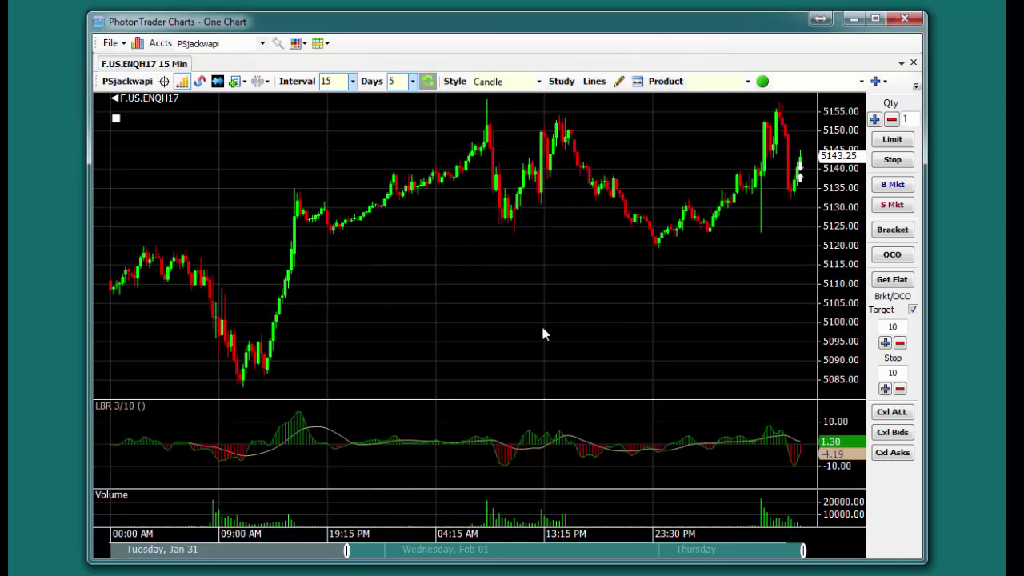
click(563, 81)
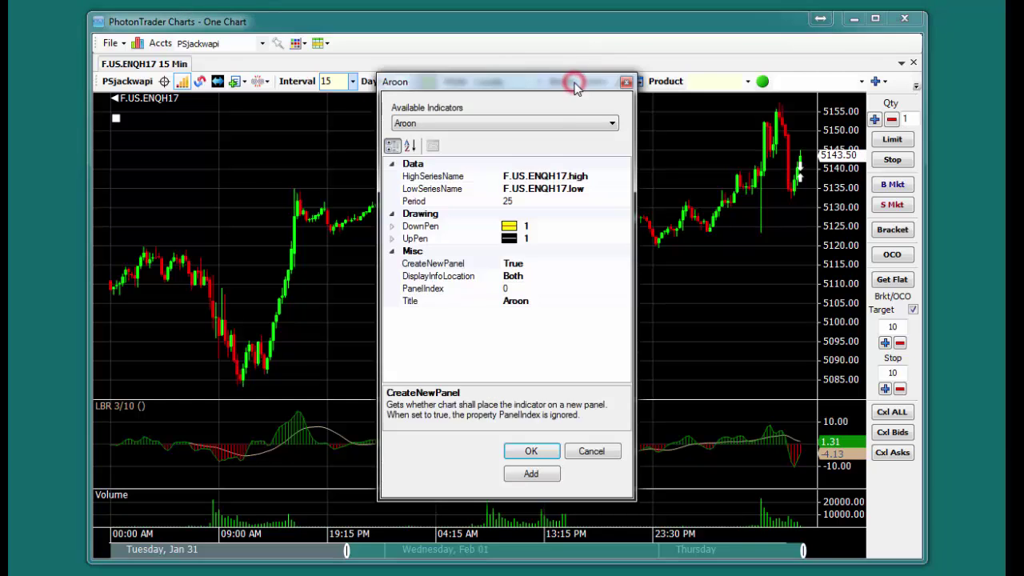
click(612, 125)
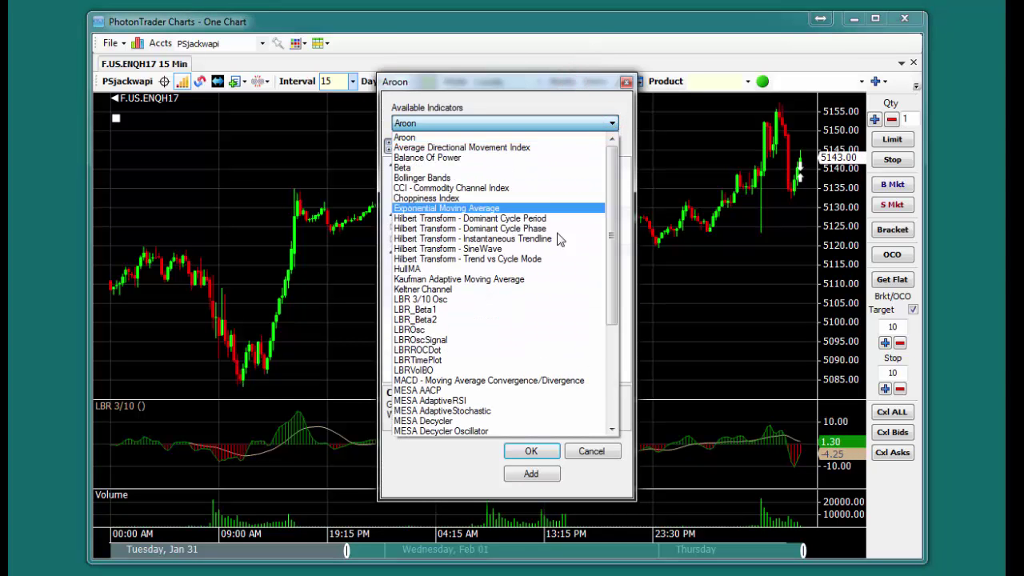
click(474, 410)
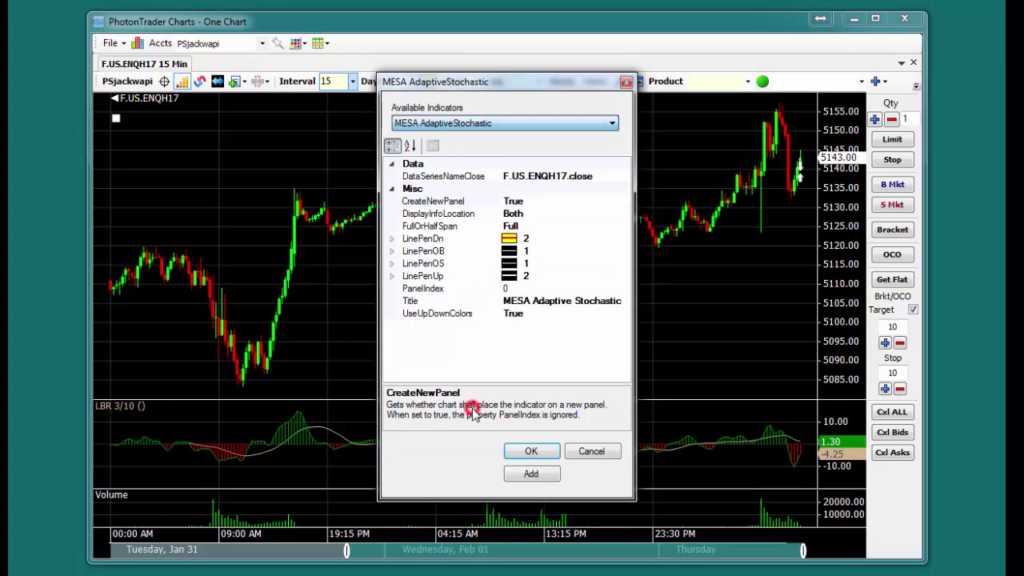
click(528, 453)
Add the PAV 3 Bar Reversal Signal study as dots on the price candles.
click(561, 82)
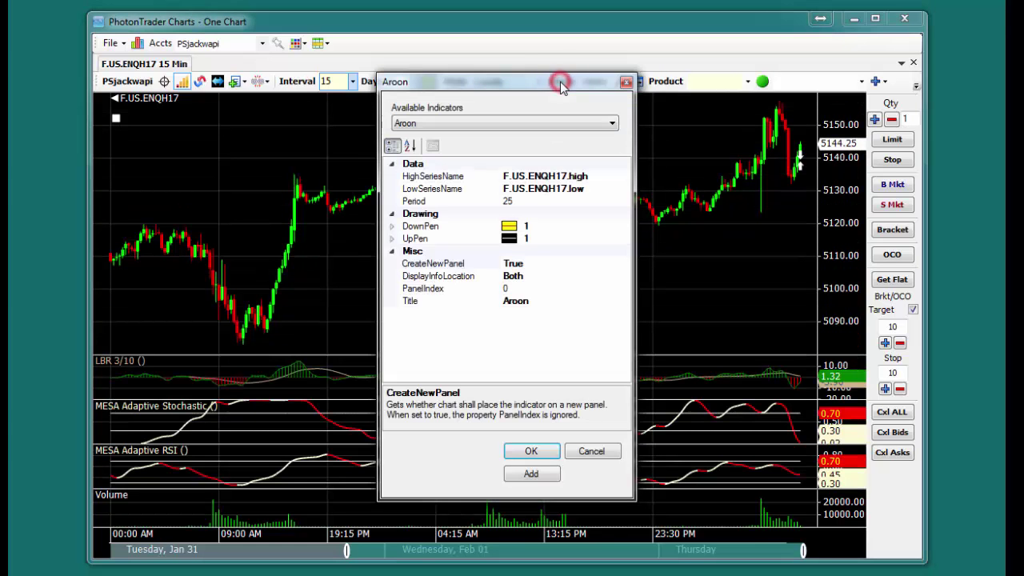
click(612, 123)
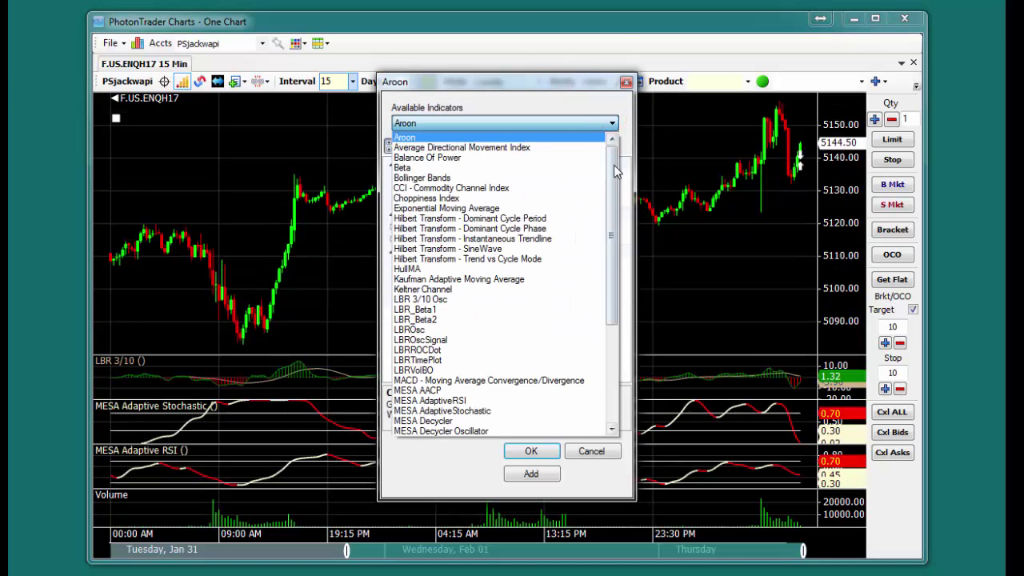
scroll(616, 170, down, 5)
click(461, 352)
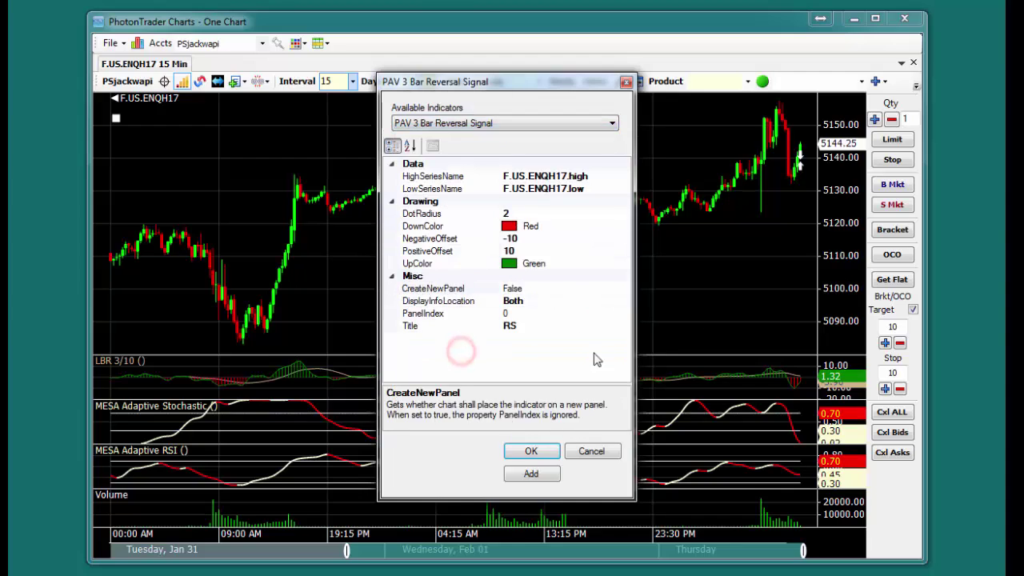
click(532, 451)
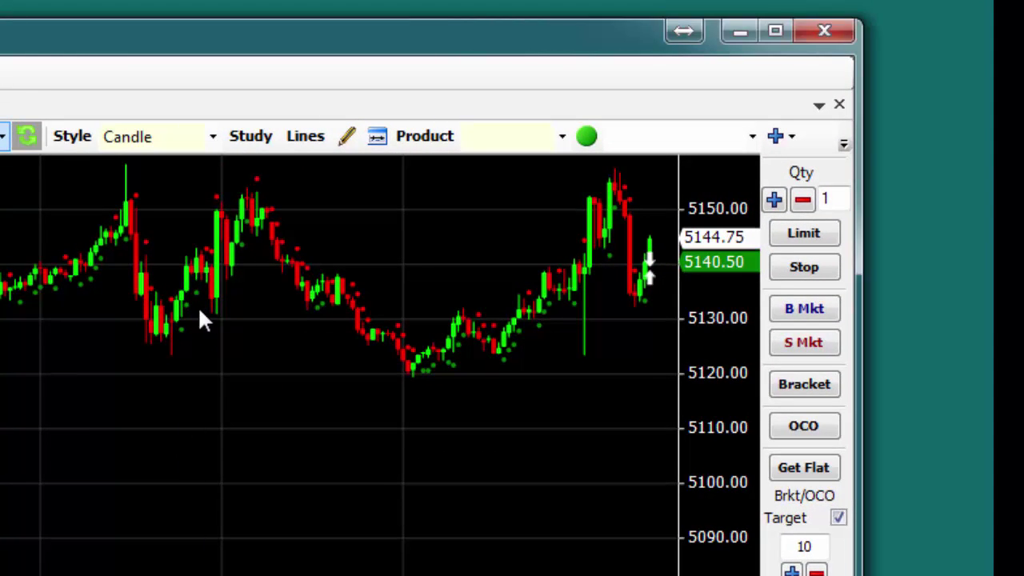
Delete the PAV reversal-signal dots and the MESA Adaptive Stochastic panel.
click(187, 309)
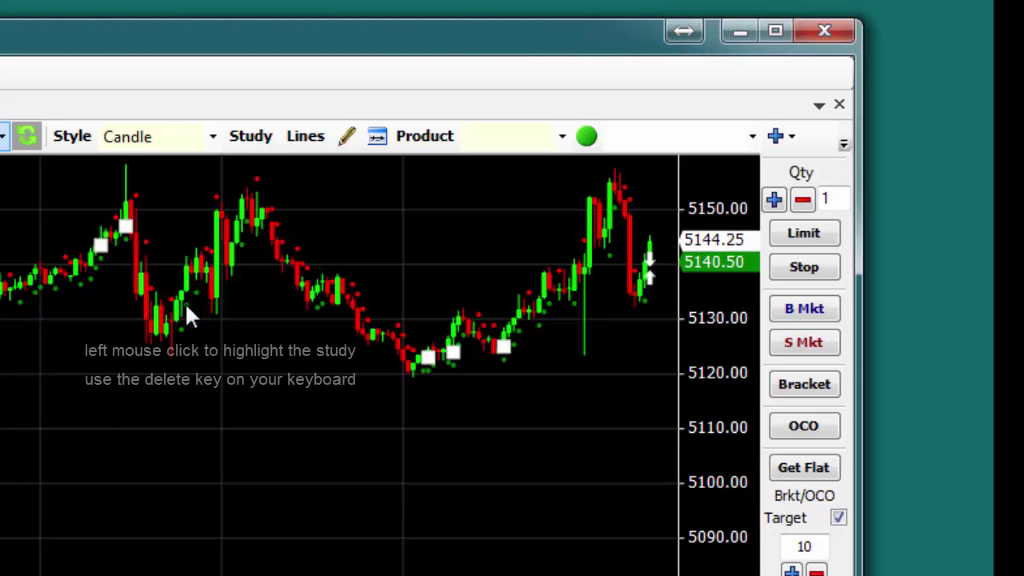
key(Delete)
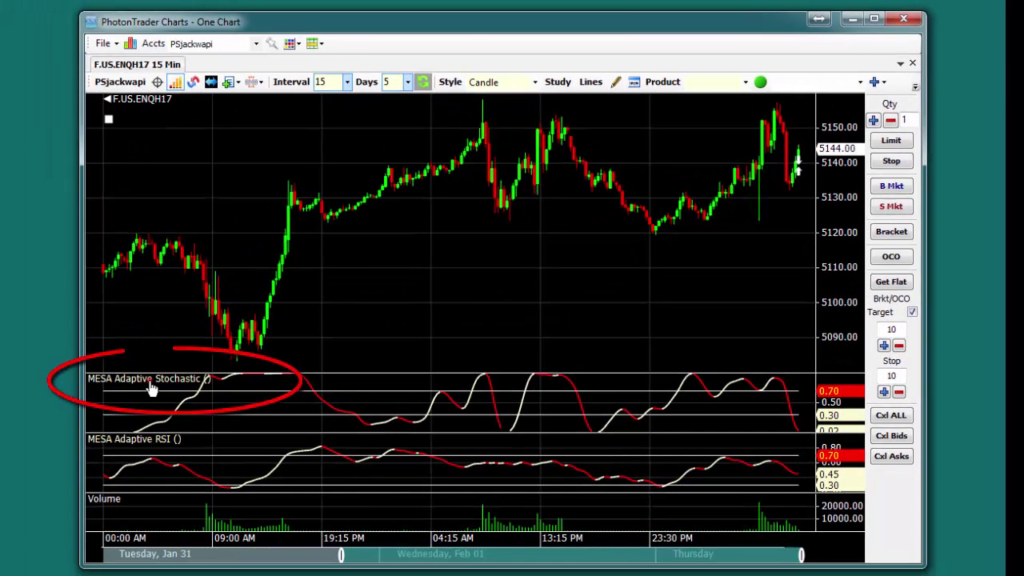
double_click(152, 388)
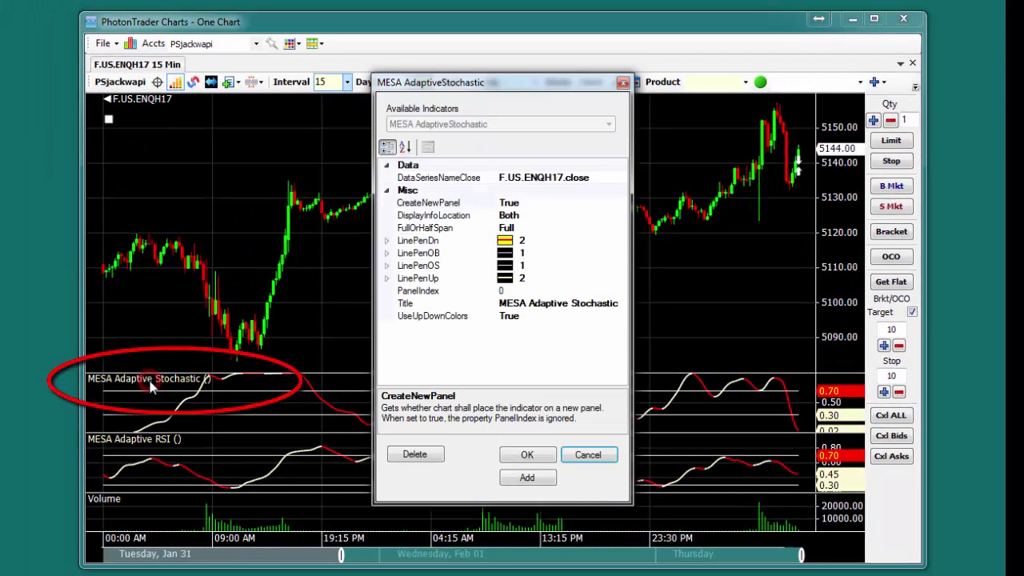
click(416, 454)
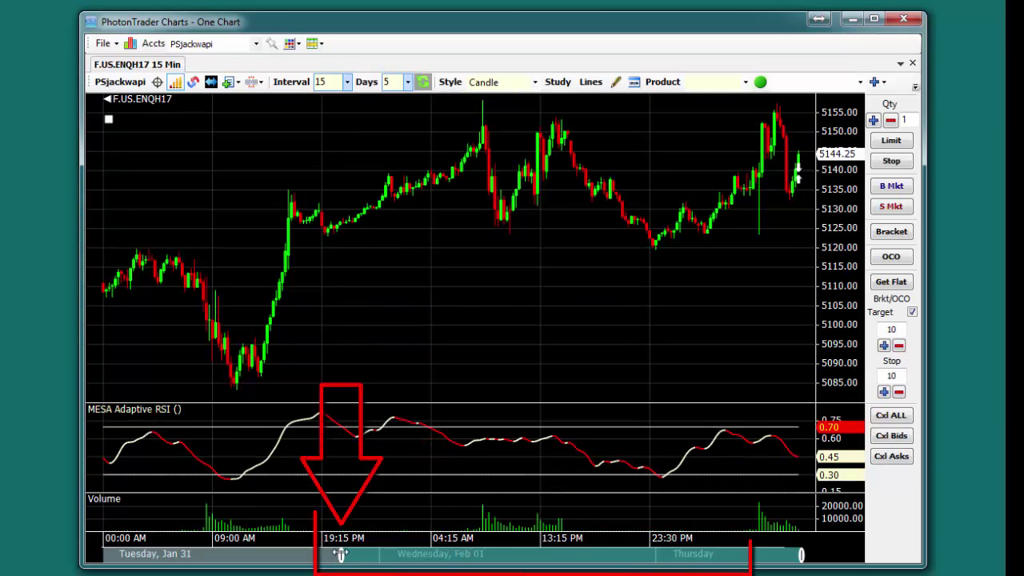
Narrow the time slider to the latest day and rescale the price axis to about 5115–5160.
drag(340, 554, 636, 532)
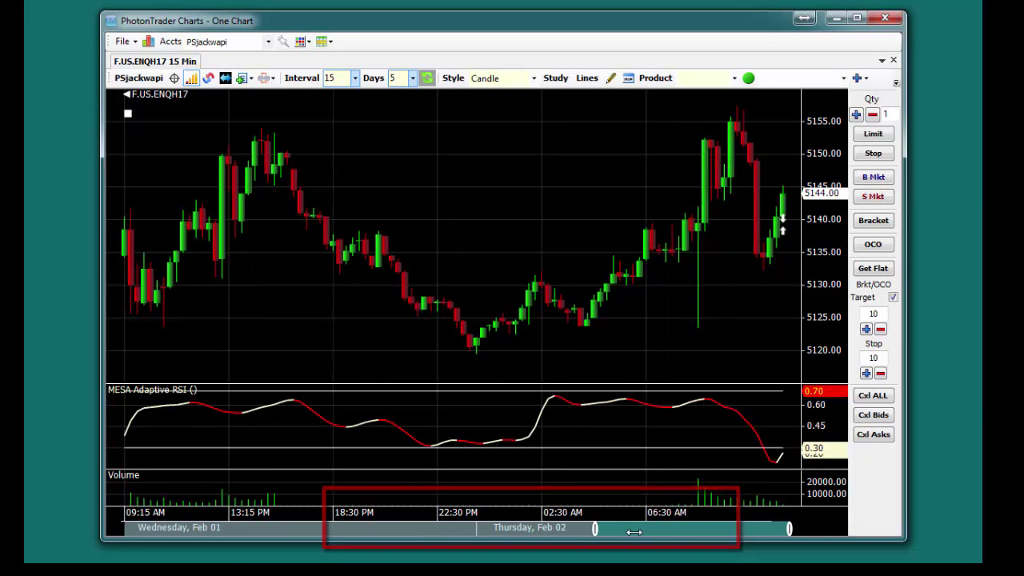
drag(834, 224, 834, 189)
drag(756, 264, 740, 335)
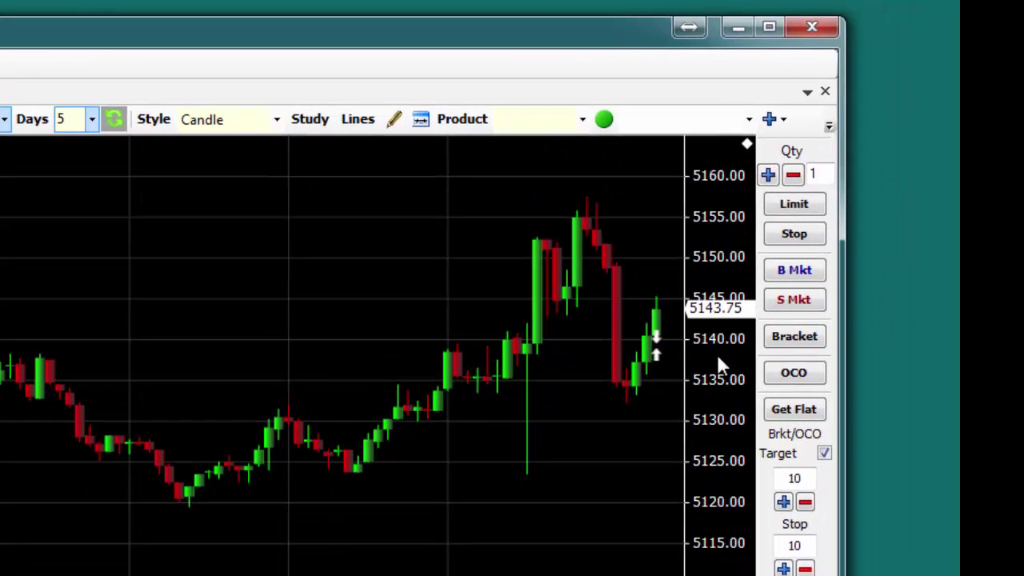
drag(448, 469, 460, 524)
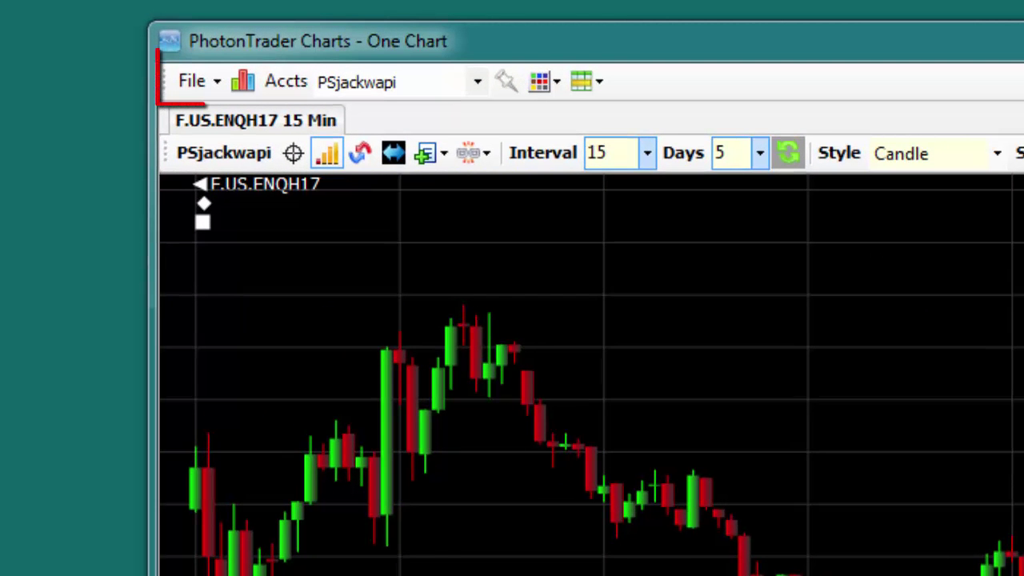
Save the workspace via File > Save Workspace, replacing the name with 'new'.
click(214, 83)
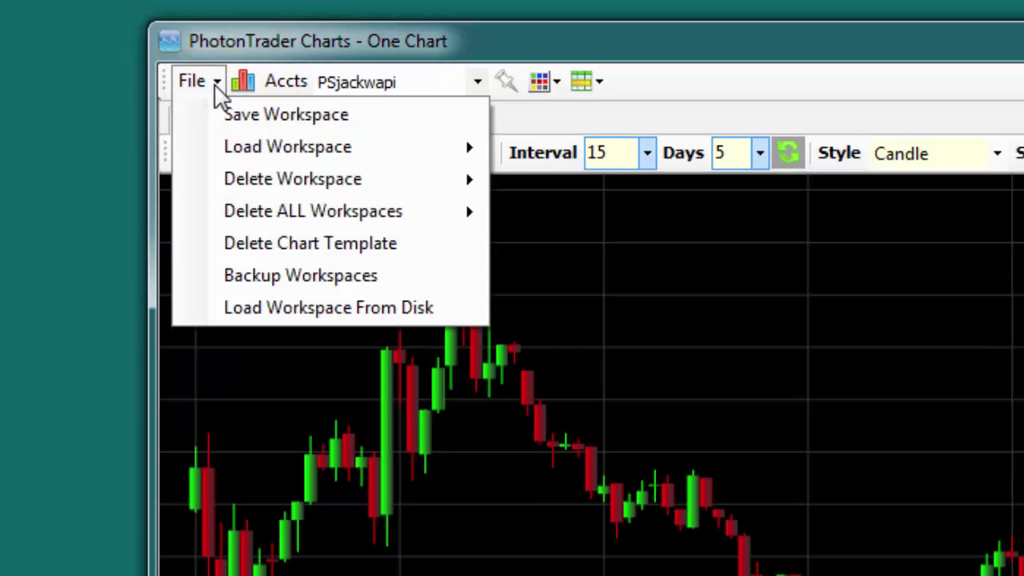
click(260, 116)
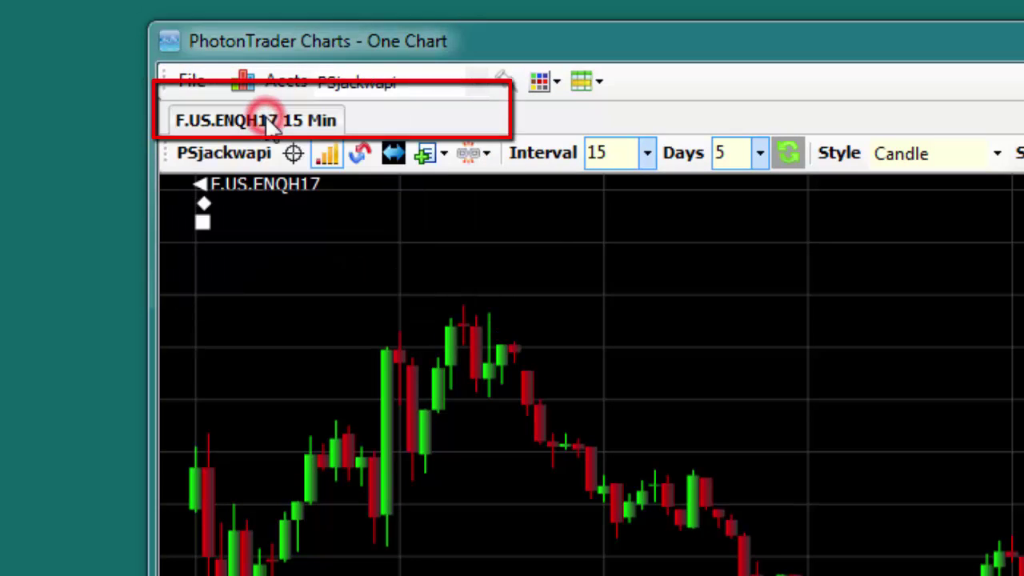
click(256, 83)
key(ctrl+a)
text(new)
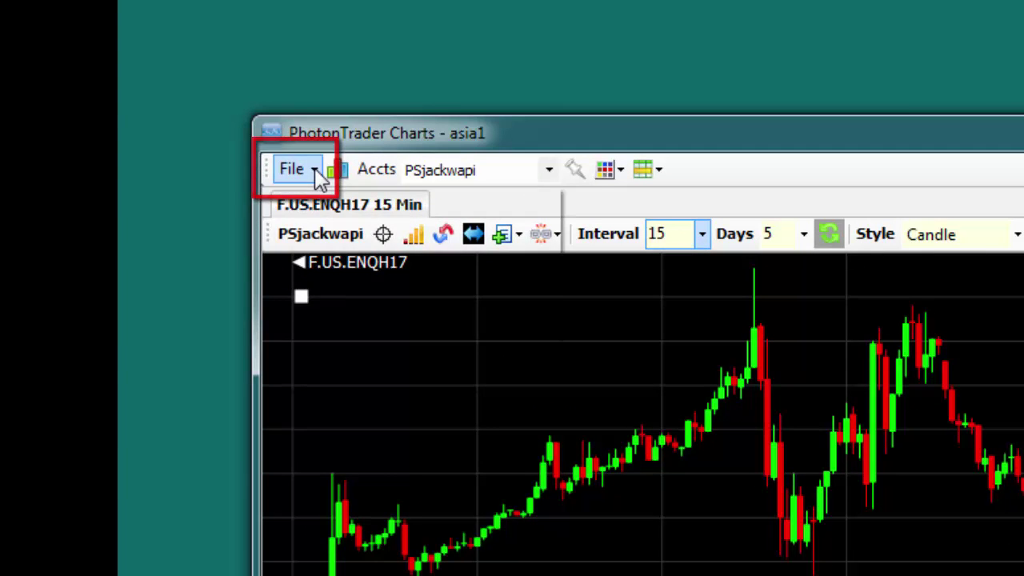
Load the Demo workspace with its EDAH17, CA6H17 and EPH17 5-minute charts.
click(314, 170)
mouse_move(456, 242)
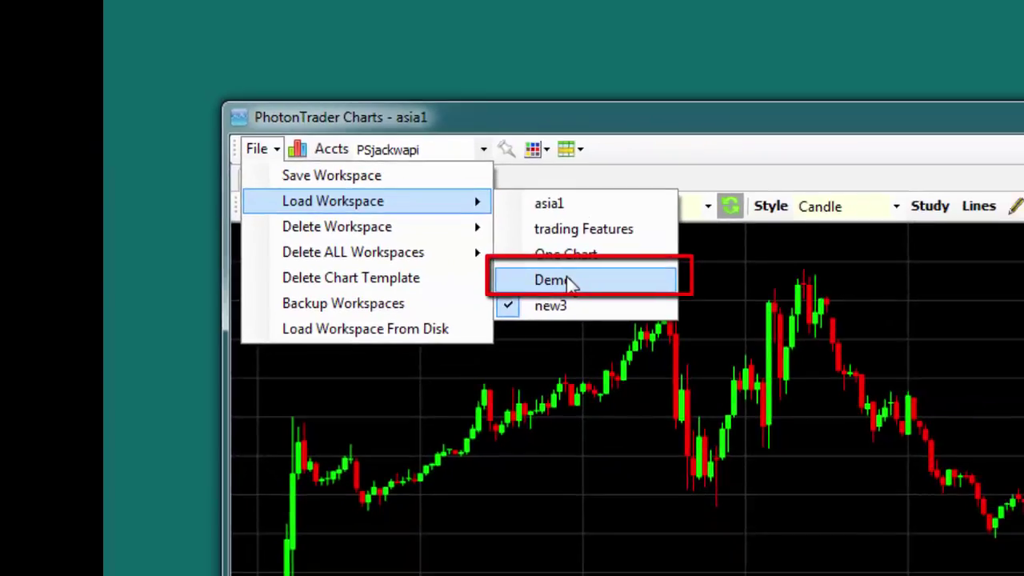
click(640, 318)
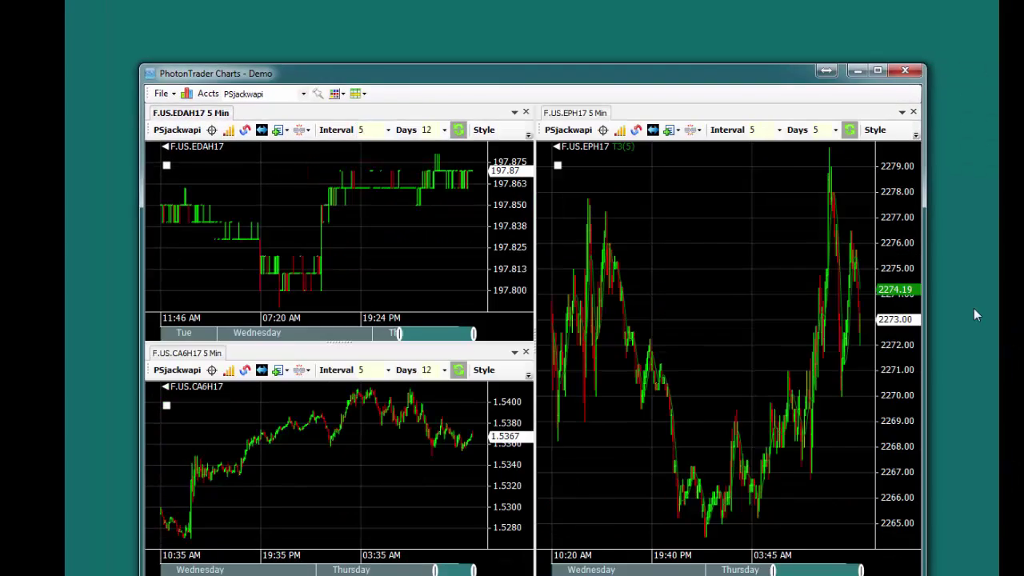